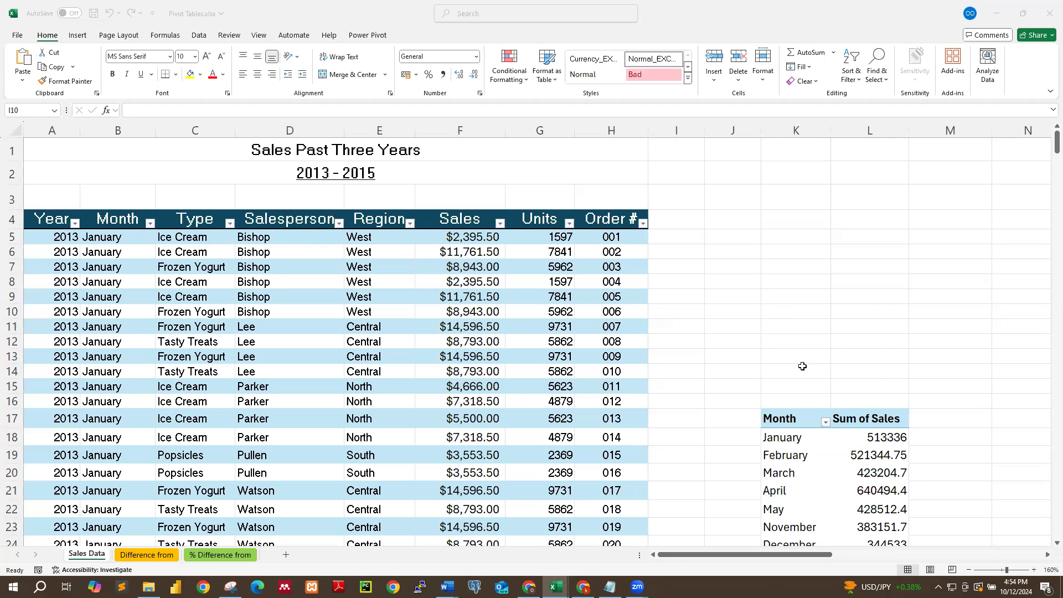
Examine the pivot table of Sum of Sales by month, including its monthly values and grand total.
click(823, 489)
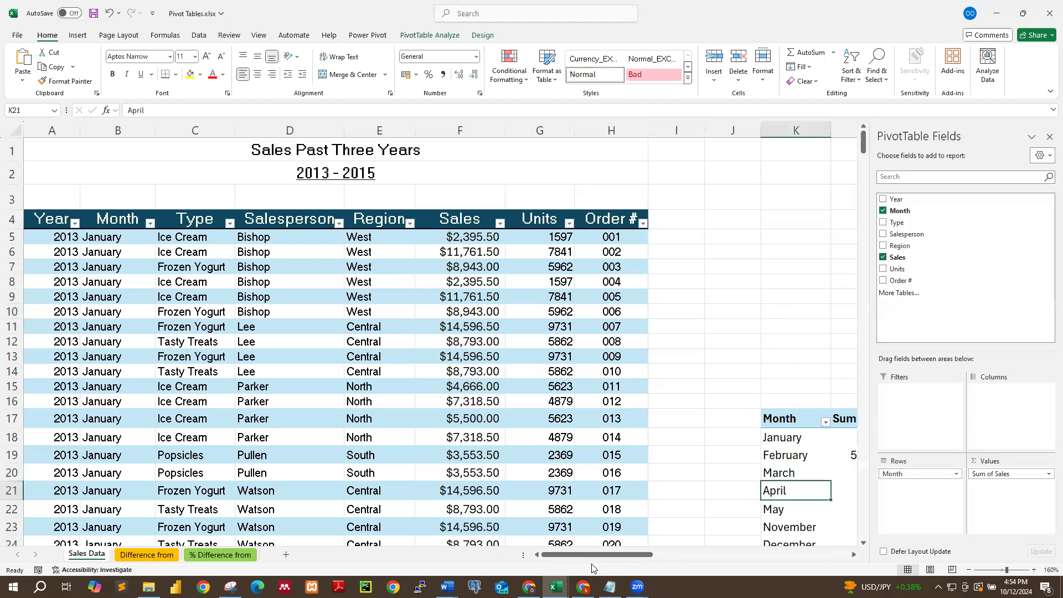
drag(610, 554, 645, 554)
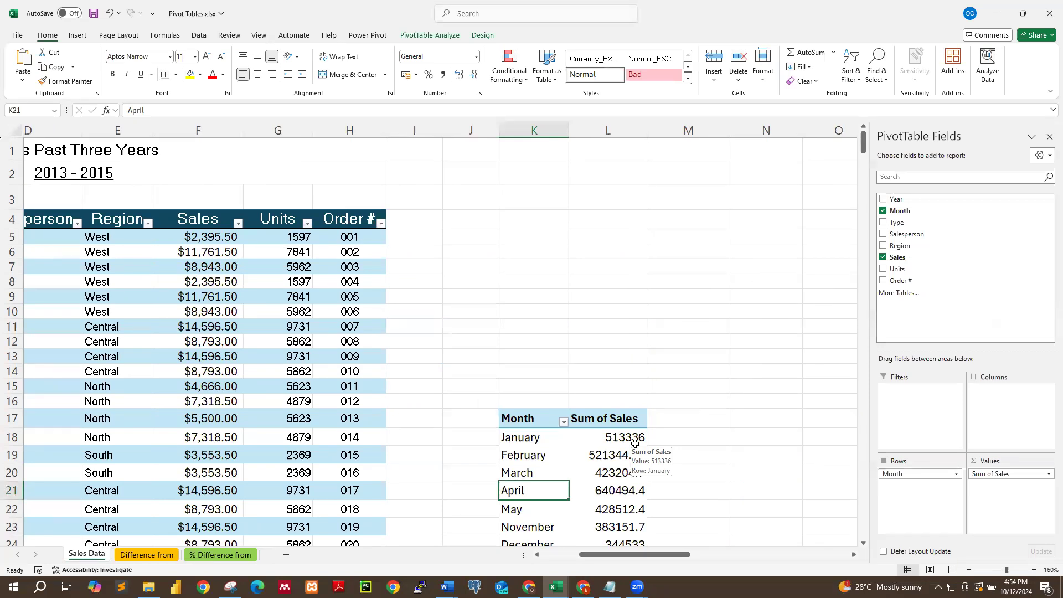
scroll(564, 454, down, 2)
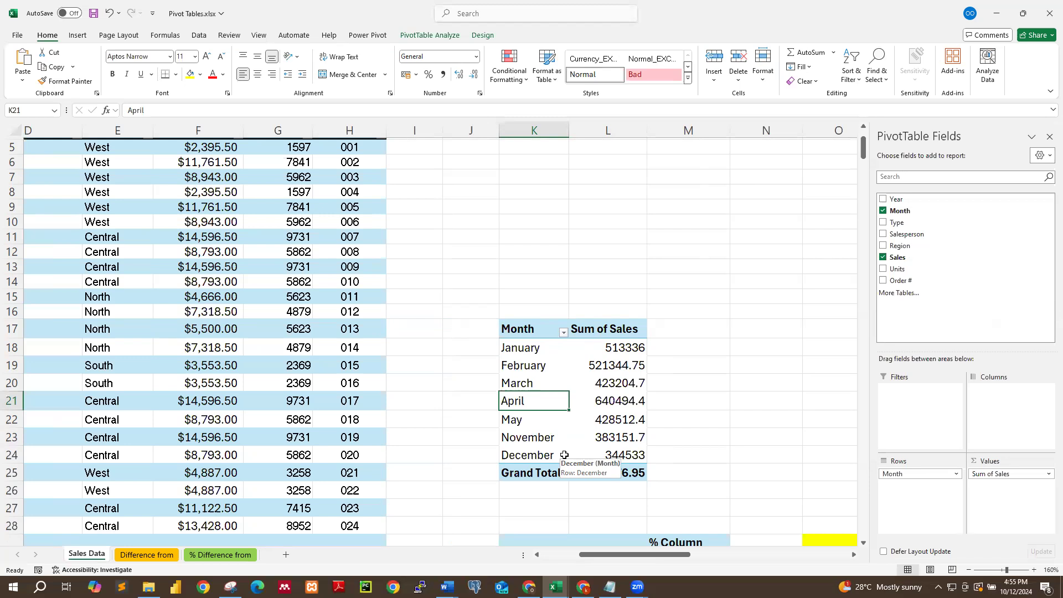
drag(581, 556, 550, 568)
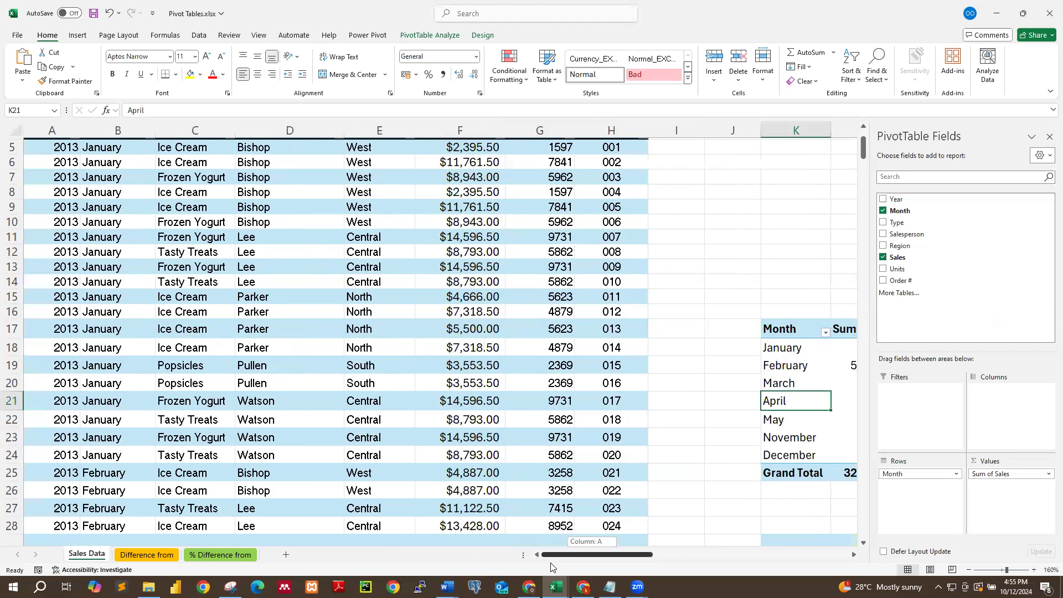
drag(864, 149, 863, 432)
drag(871, 184, 866, 137)
drag(648, 554, 704, 553)
scroll(531, 495, down, 1)
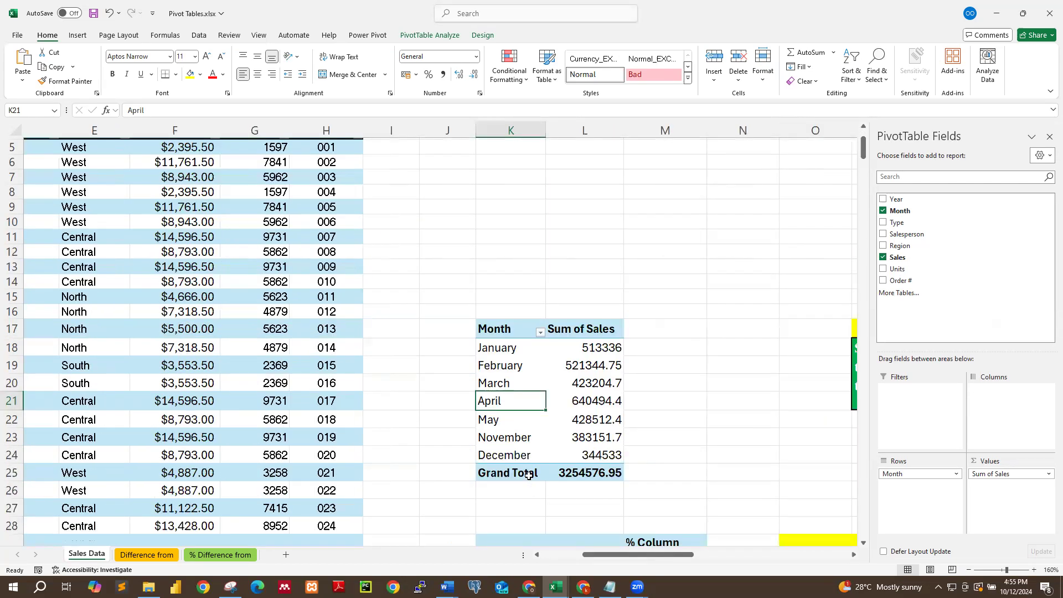
scroll(518, 460, up, 1)
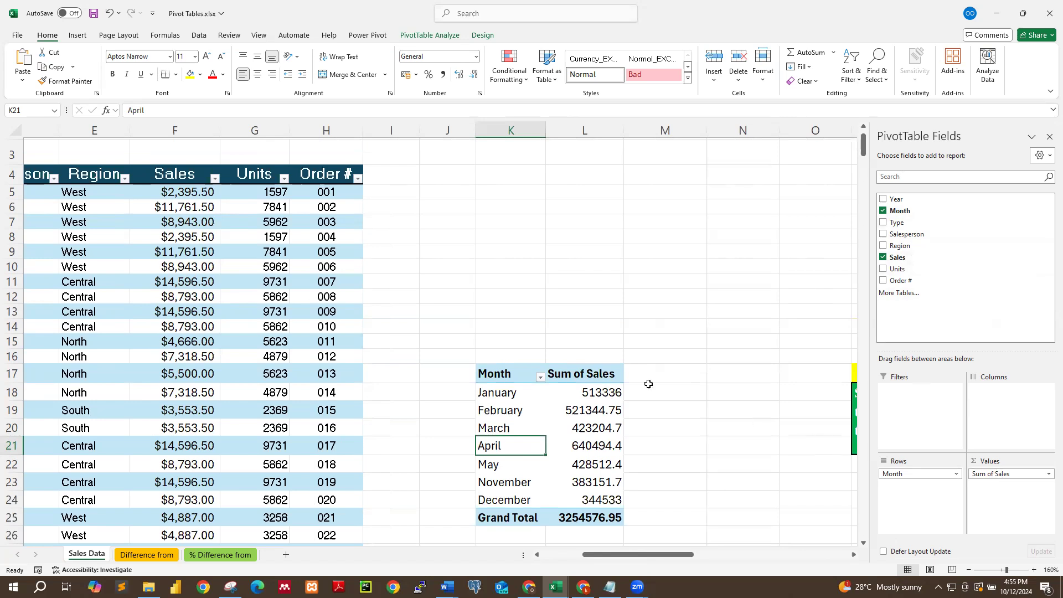
click(585, 391)
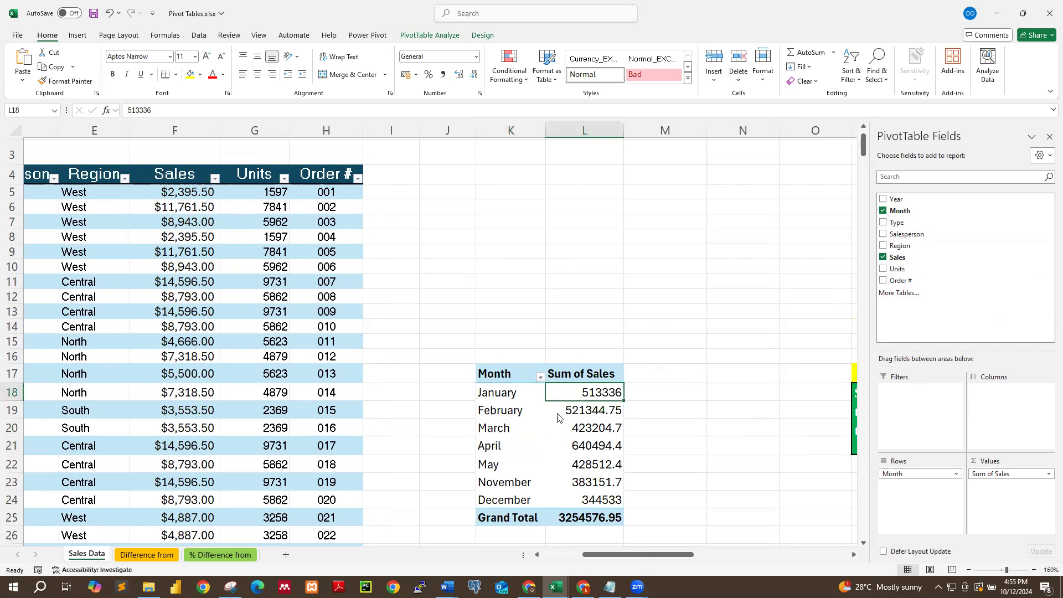
click(591, 500)
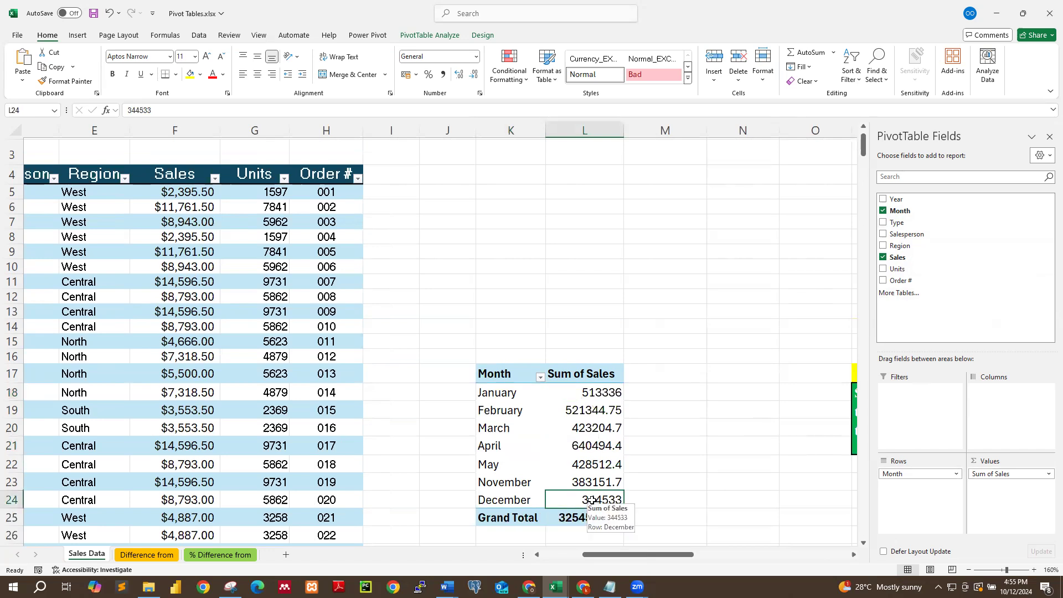
click(533, 520)
click(581, 517)
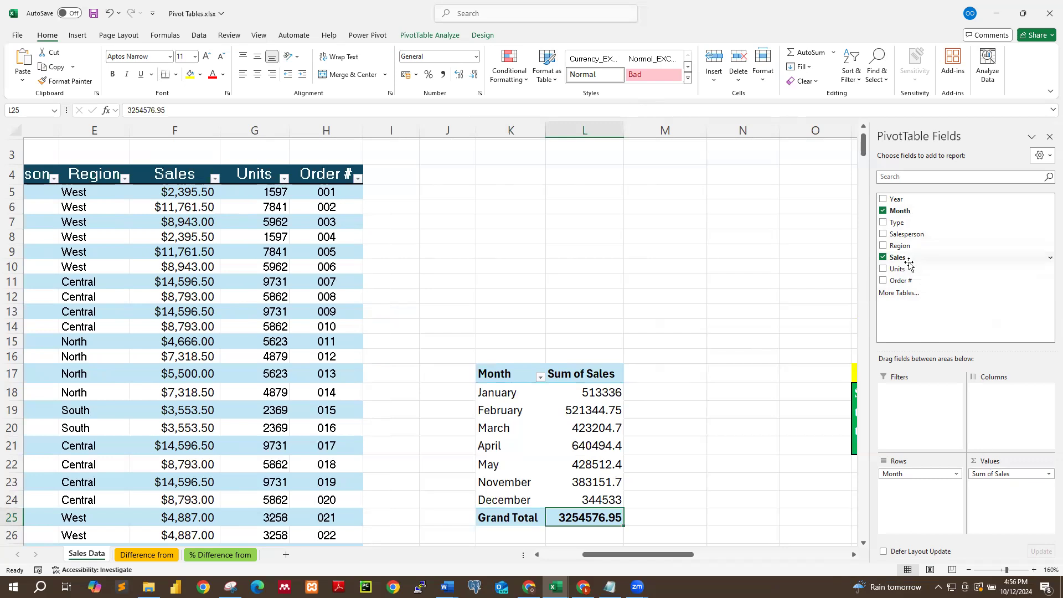
Add Sales to the Values area a second time and summarize it by Average, named Average of Sales.
drag(905, 257, 997, 493)
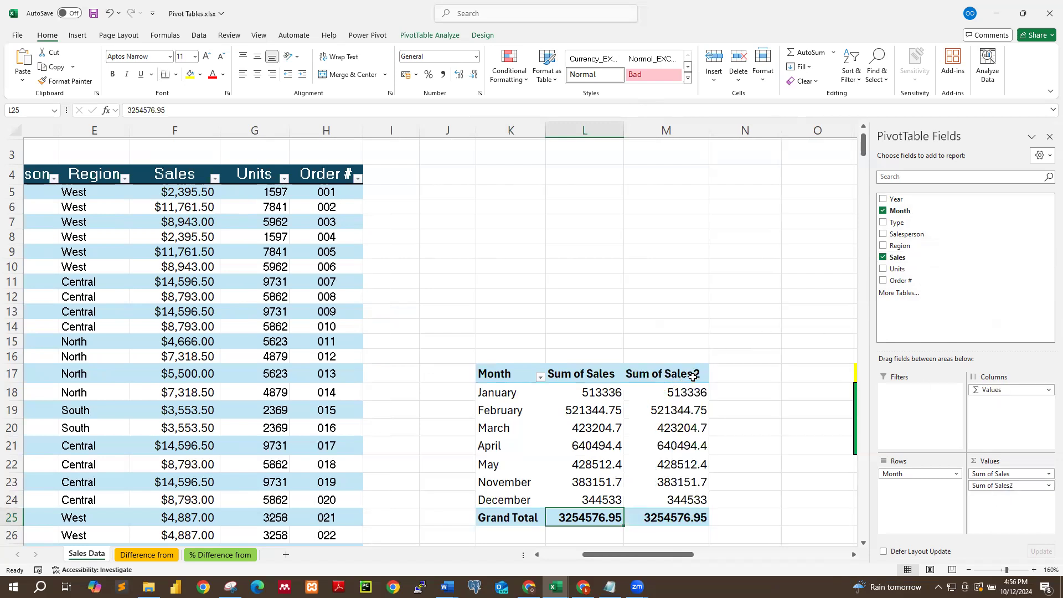
click(1037, 490)
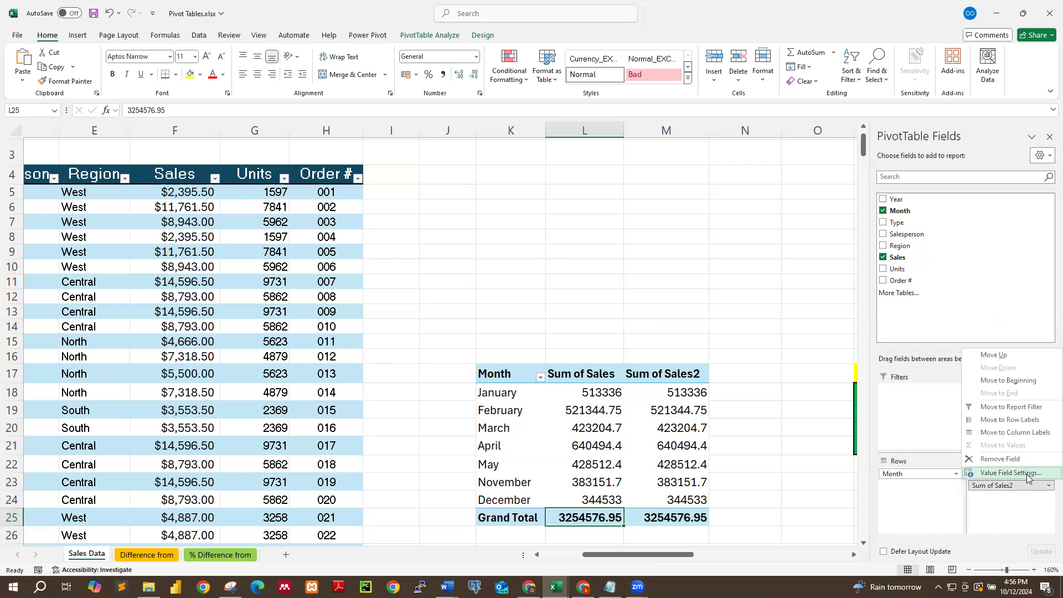
click(1025, 475)
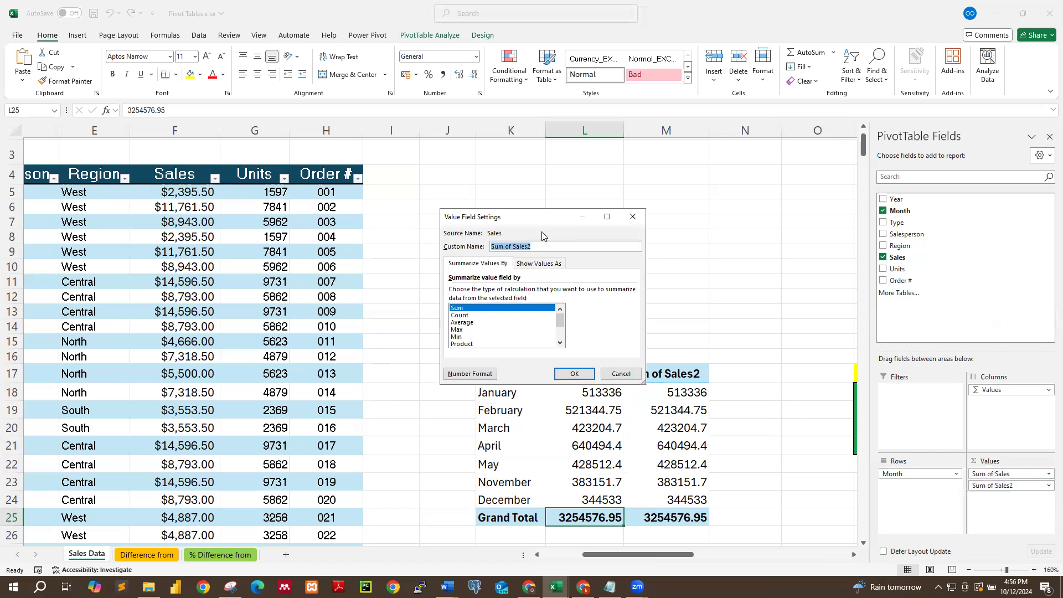
click(468, 323)
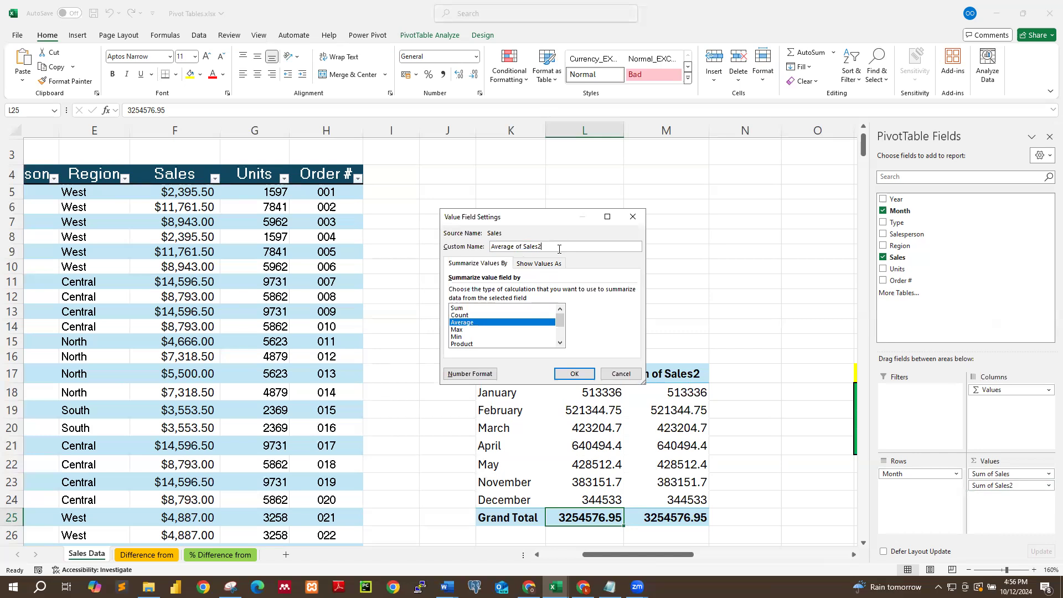
key(BackSpace)
click(574, 374)
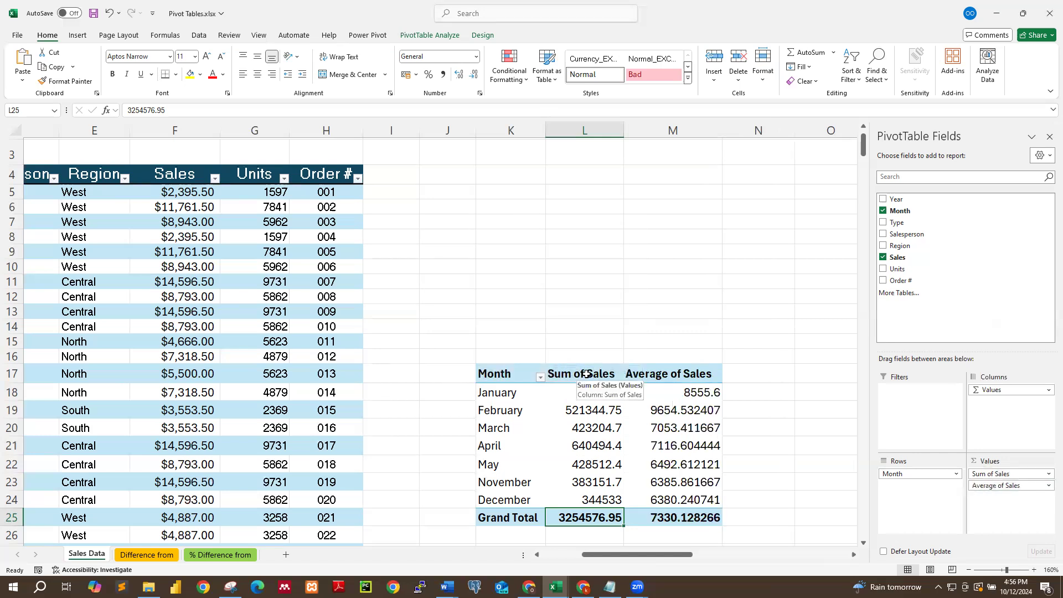
Inspect the Average of Sales values across the months and glance at the number format options without applying one.
scroll(689, 375, down, 2)
scroll(686, 382, up, 2)
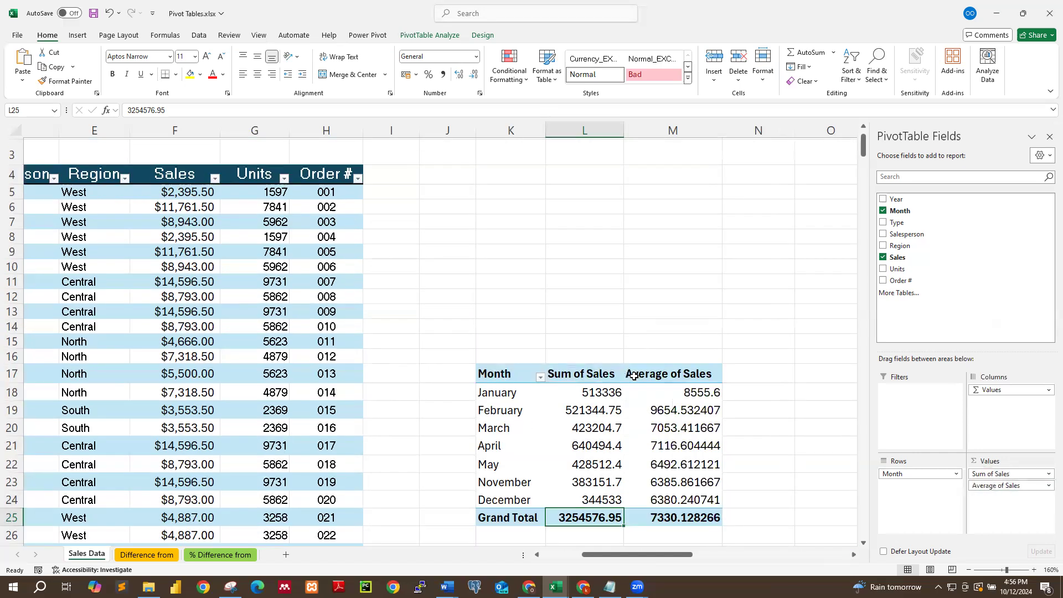
click(678, 394)
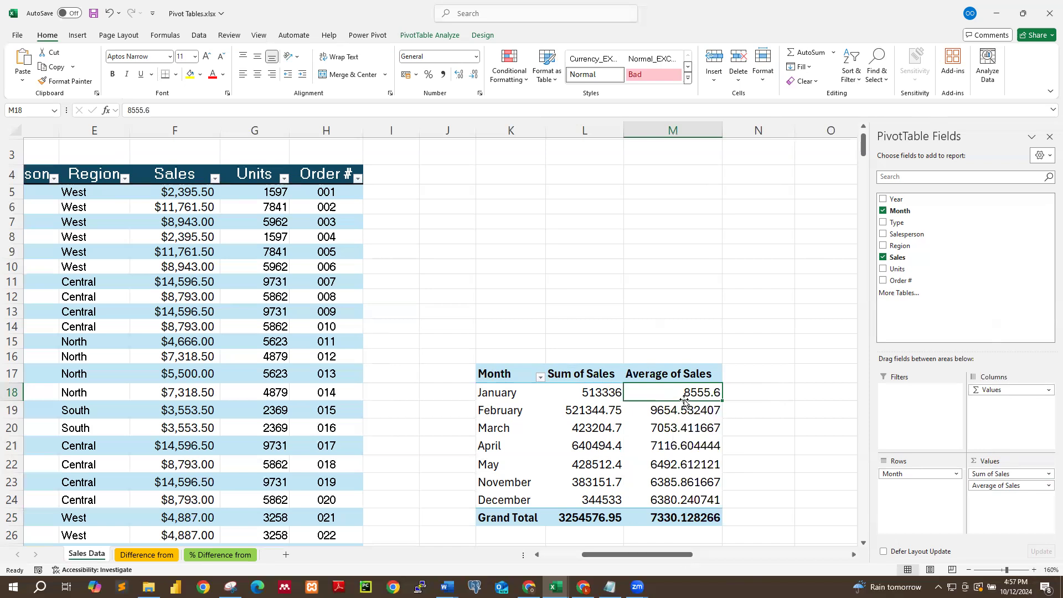
click(685, 372)
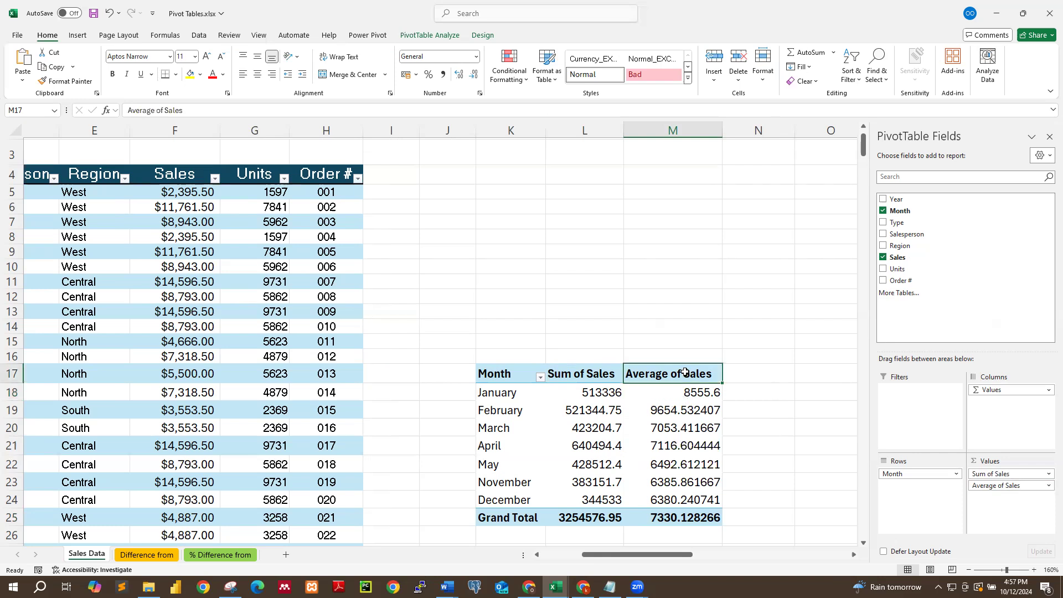
click(685, 390)
click(680, 408)
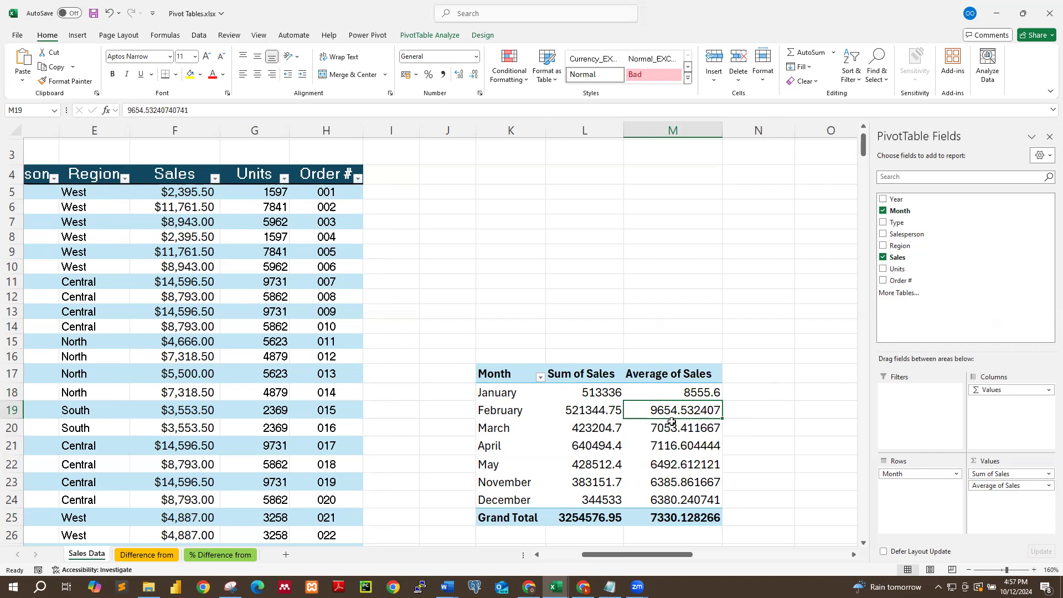
mouse_move(712, 422)
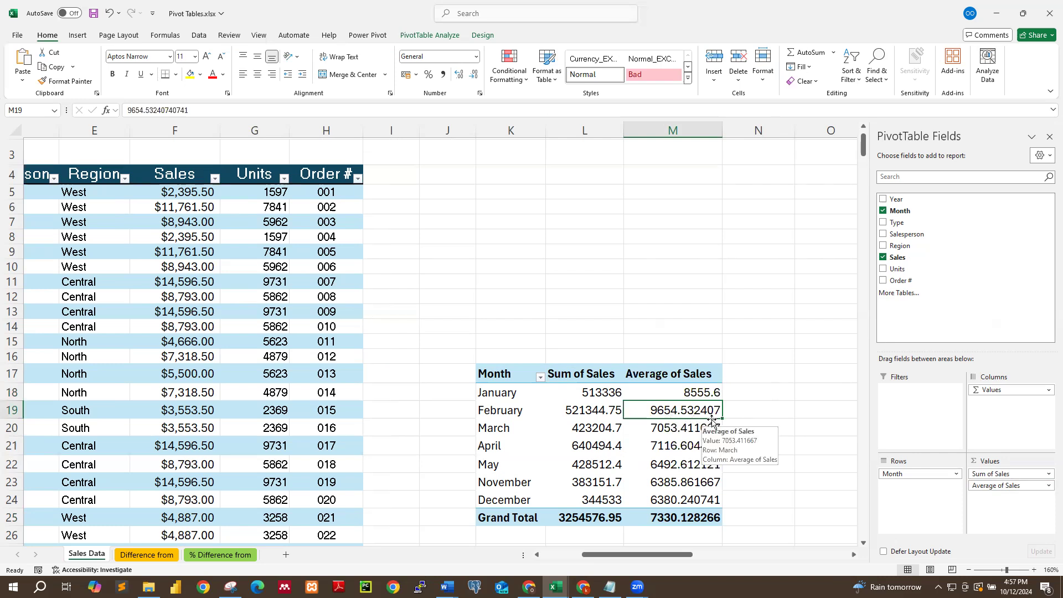
click(689, 390)
drag(657, 389, 671, 490)
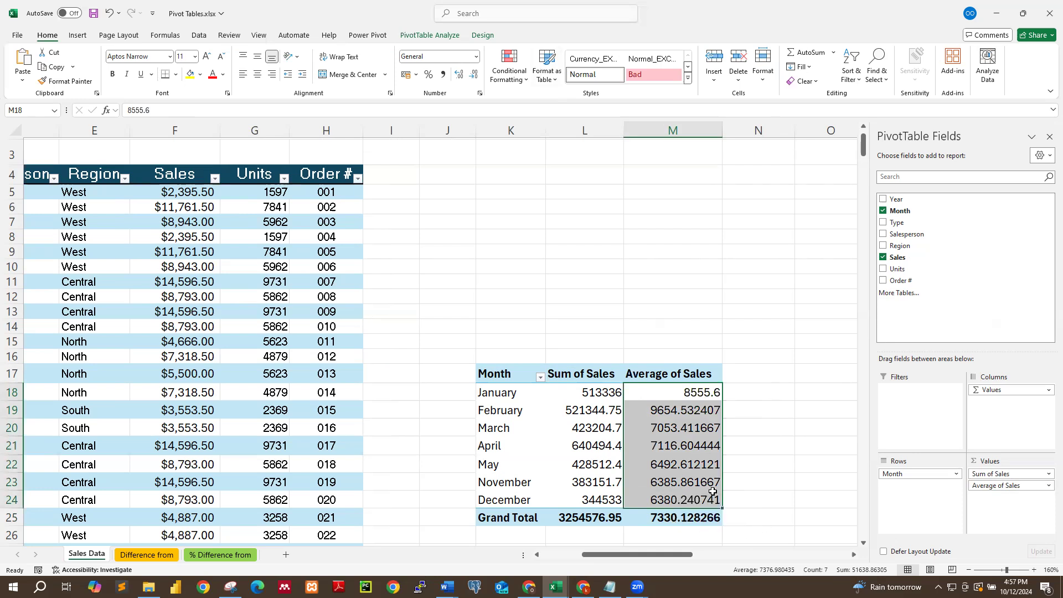
click(475, 57)
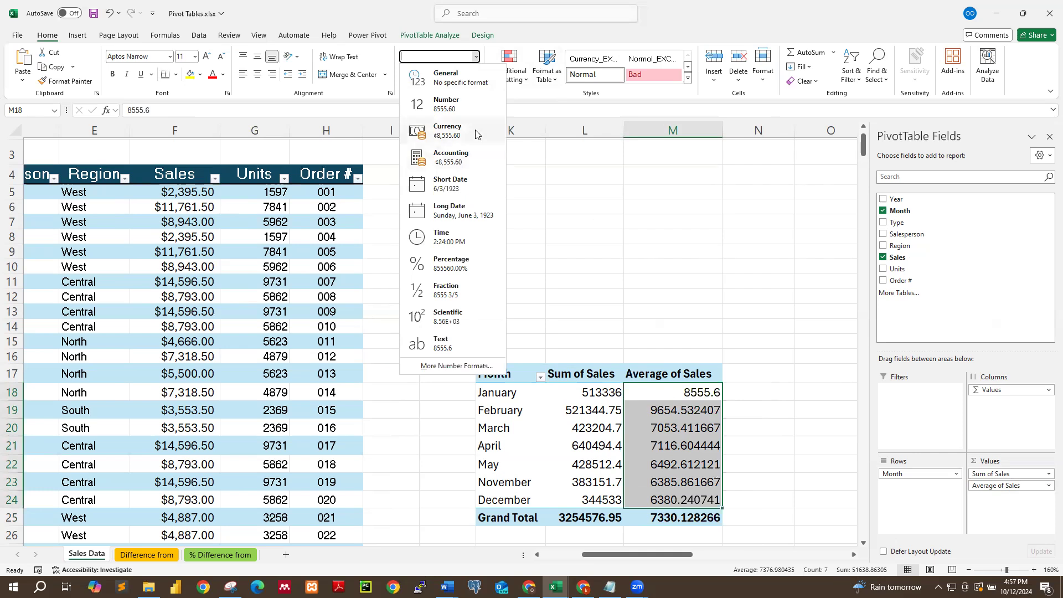
key(Escape)
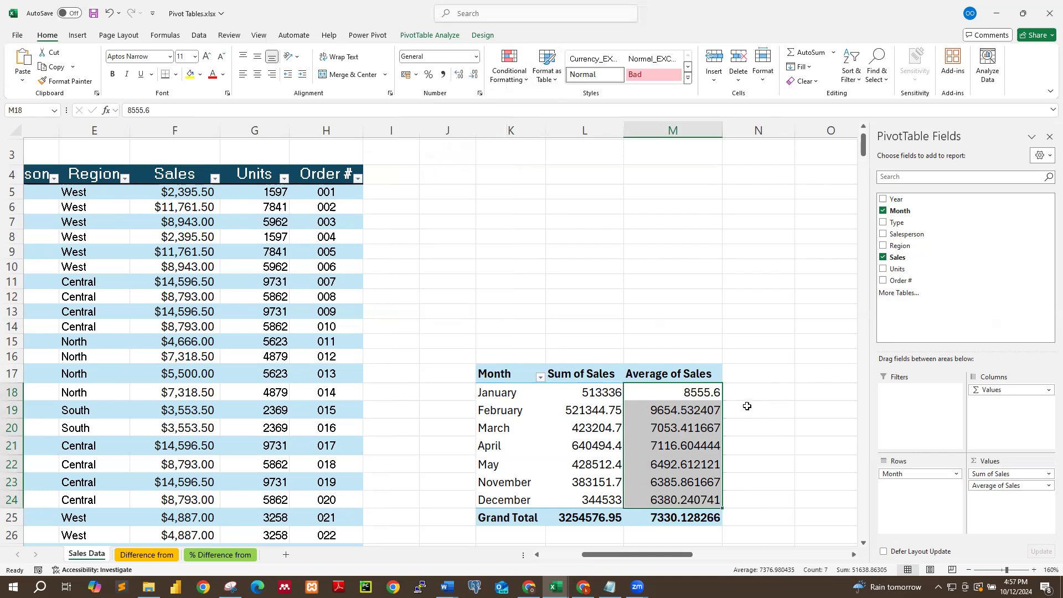
Review the % of Grand Total explanation box alongside the pivot table's monthly sales and grand total values.
click(699, 441)
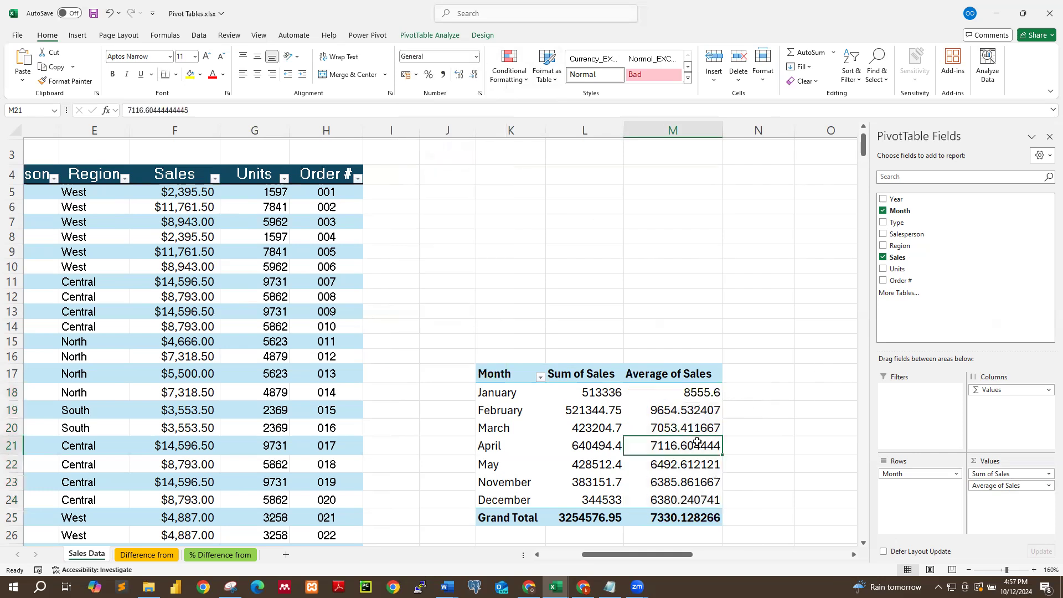
click(591, 396)
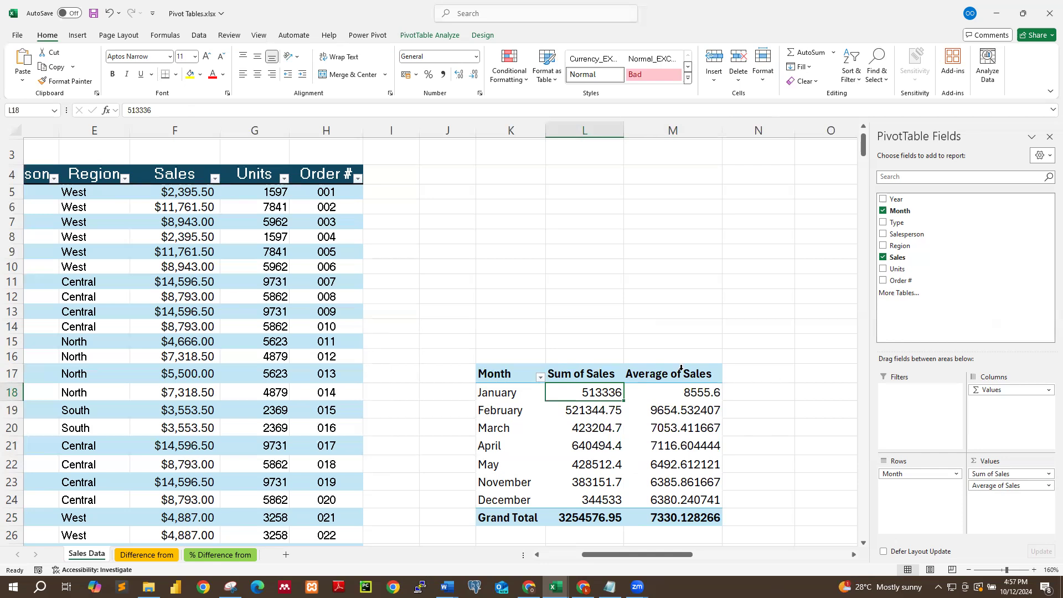
click(689, 403)
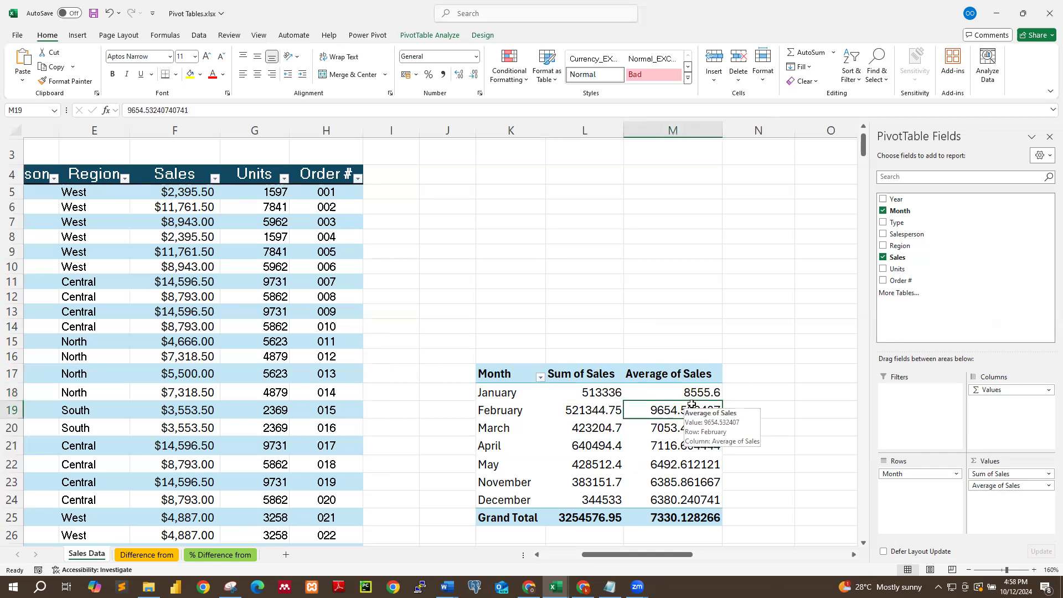
click(682, 441)
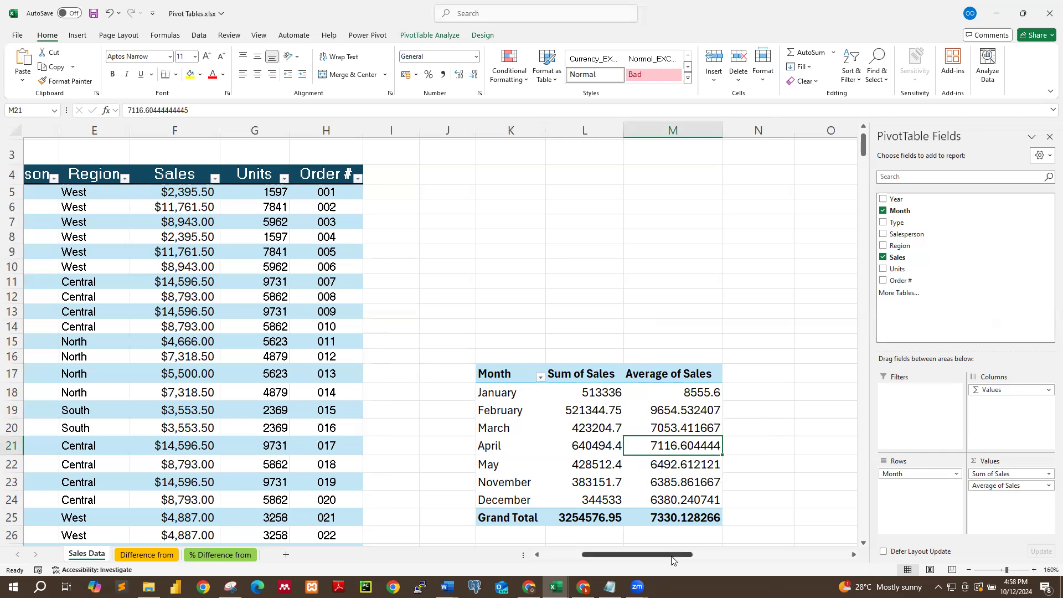
drag(673, 561, 717, 556)
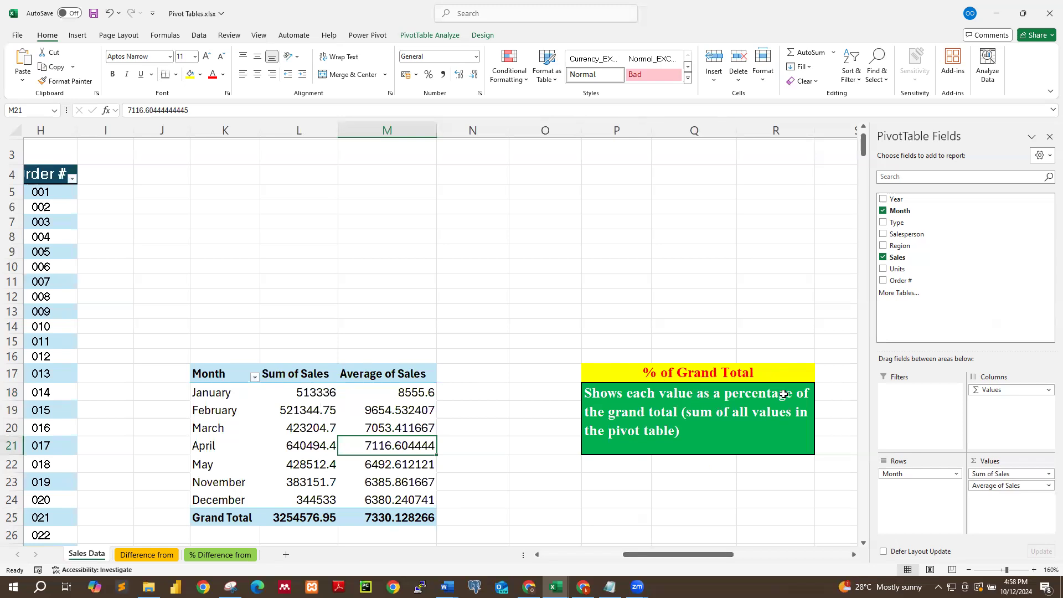
click(469, 396)
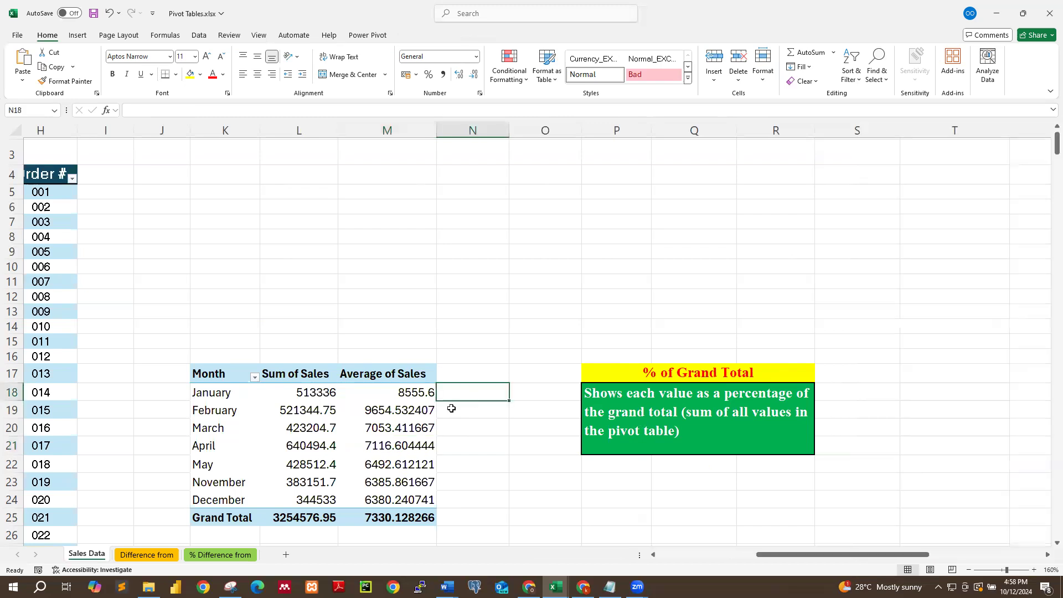
click(321, 517)
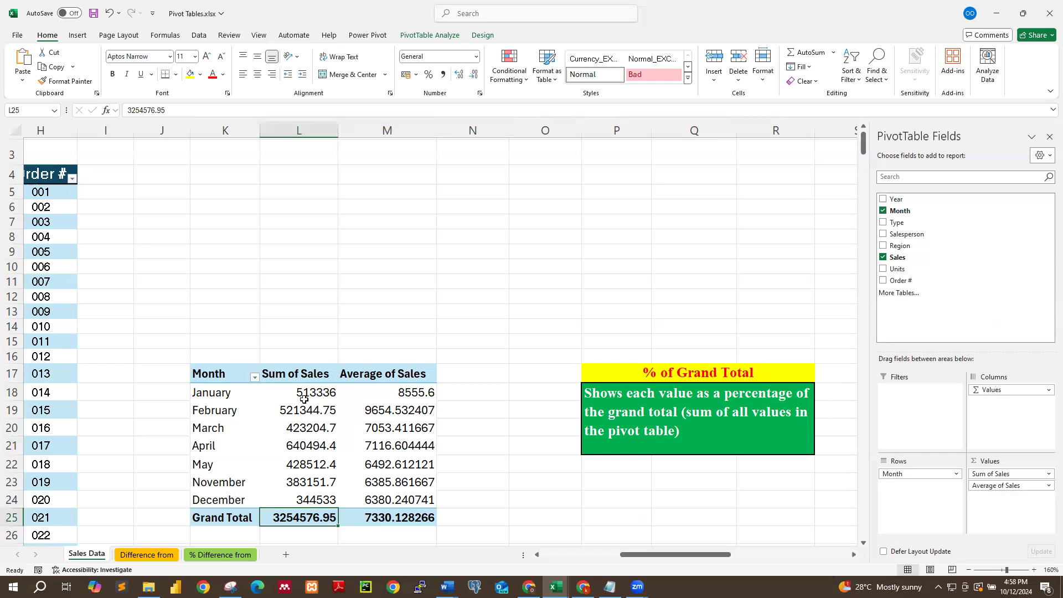
click(286, 392)
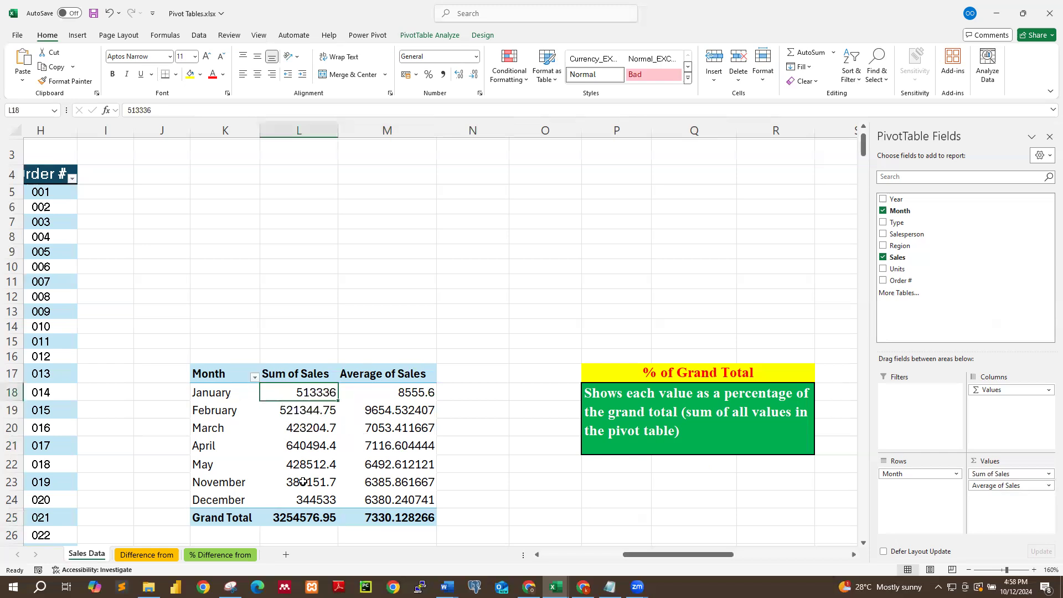
click(295, 520)
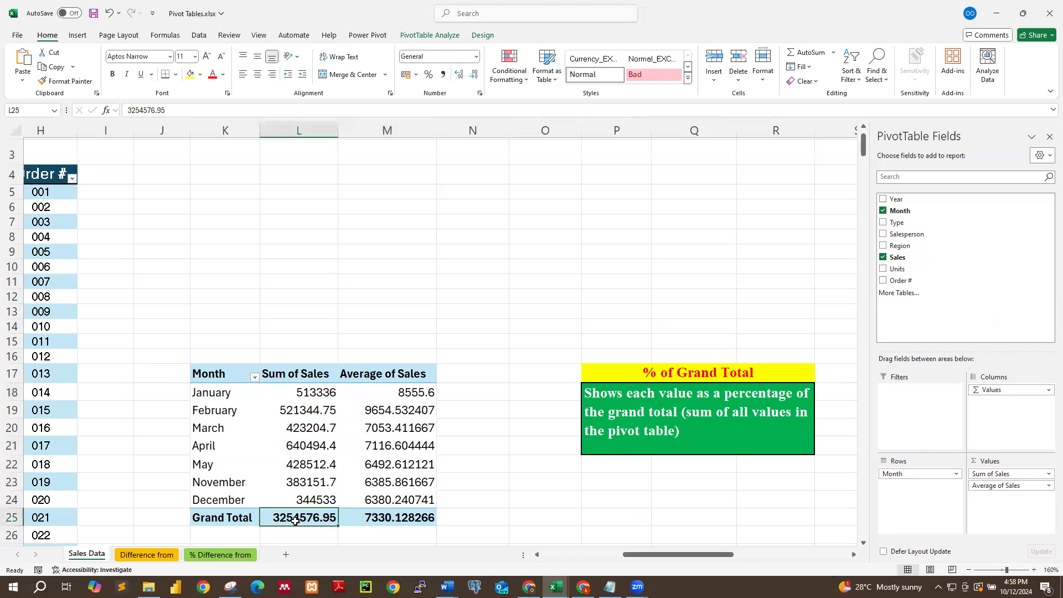
click(231, 412)
click(287, 517)
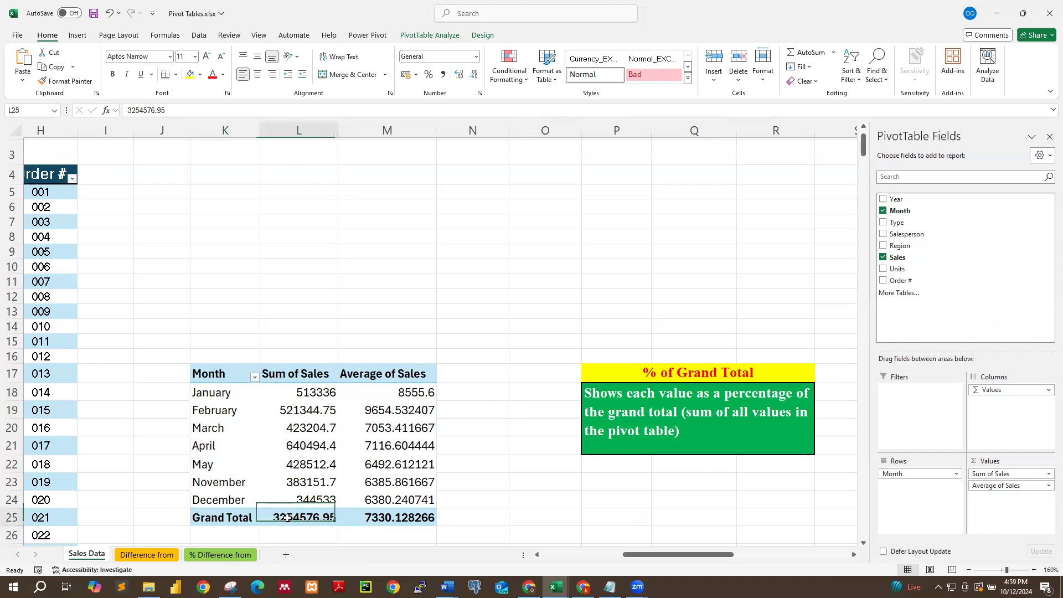
click(218, 430)
click(235, 501)
click(307, 519)
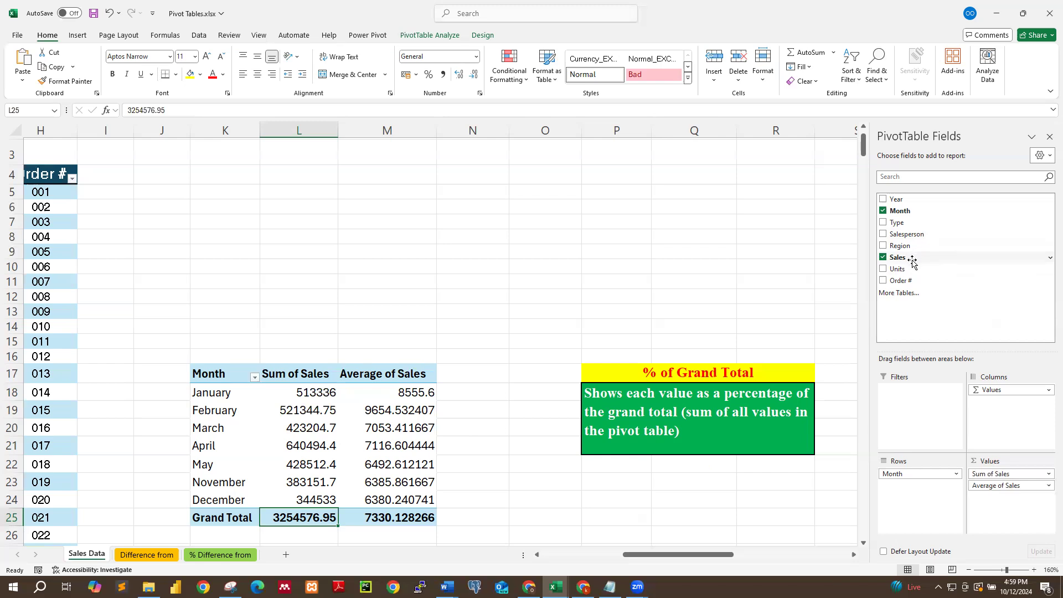
Add Sales to the Values area a third time, named % of Grand Total and shown as % of Grand Total.
drag(915, 260, 994, 501)
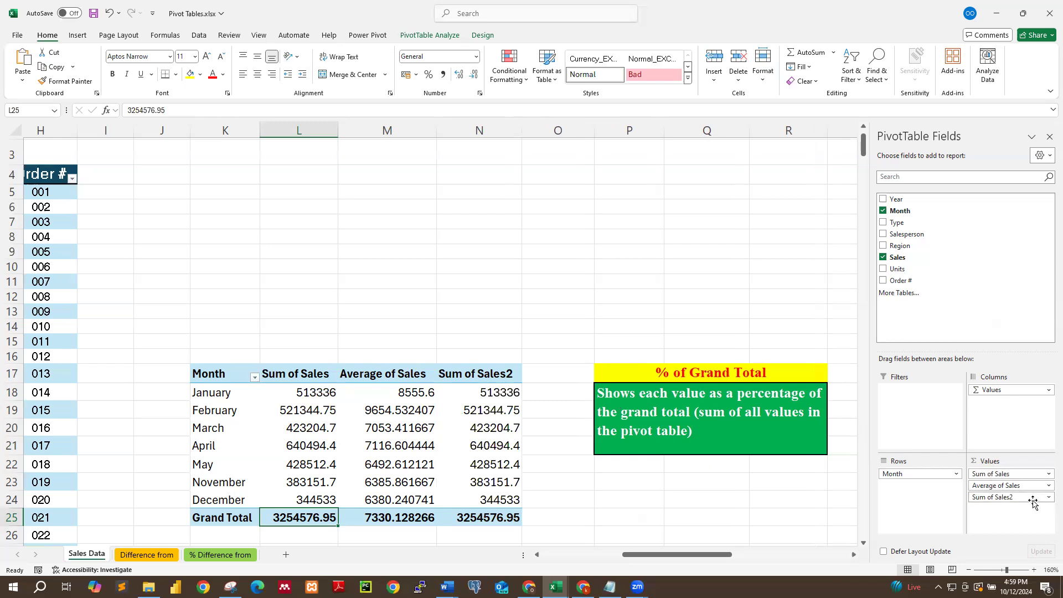
click(1046, 497)
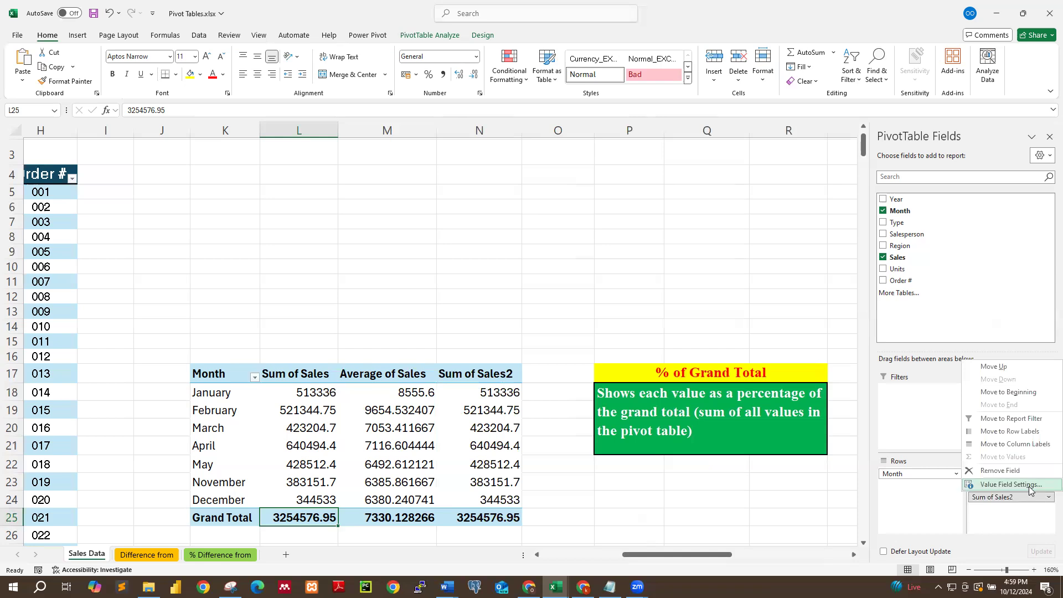
click(1010, 484)
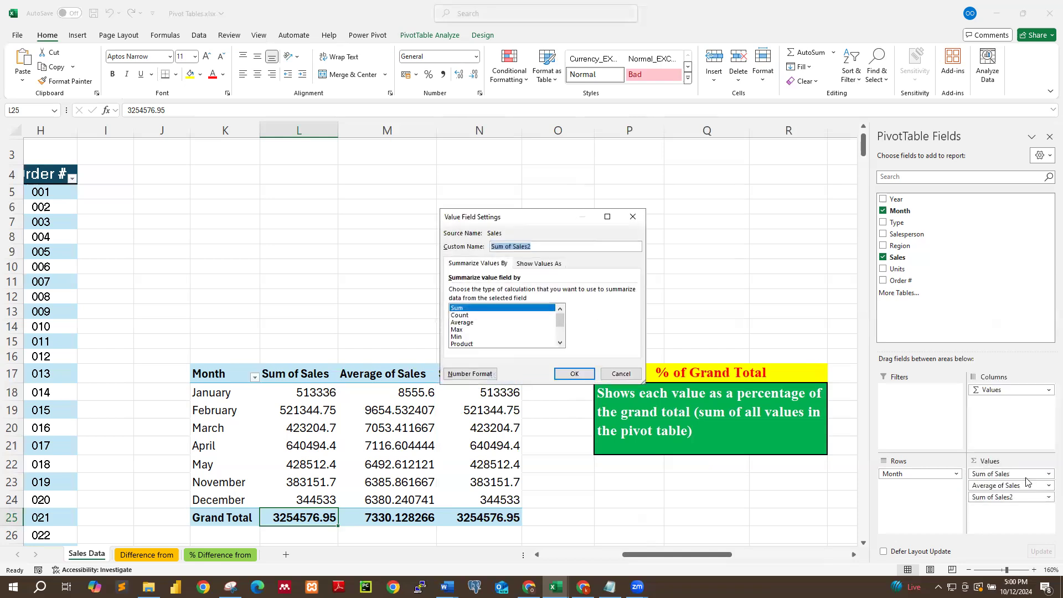
click(533, 247)
key(BackSpace)
key(BackSpace)
key(BackSpace)
key(BackSpace)
key(BackSpace)
key(BackSpace)
key(BackSpace)
key(BackSpace)
key(BackSpace)
key(BackSpace)
key(BackSpace)
key(BackSpace)
text(% of Grant)
key(BackSpace)
text(d Total)
click(536, 266)
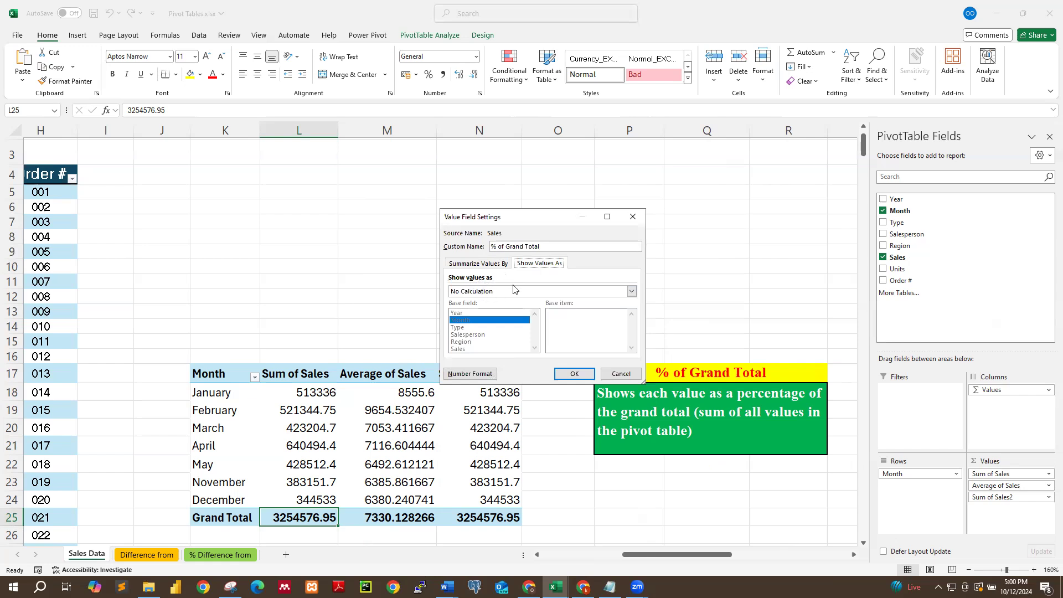
click(631, 291)
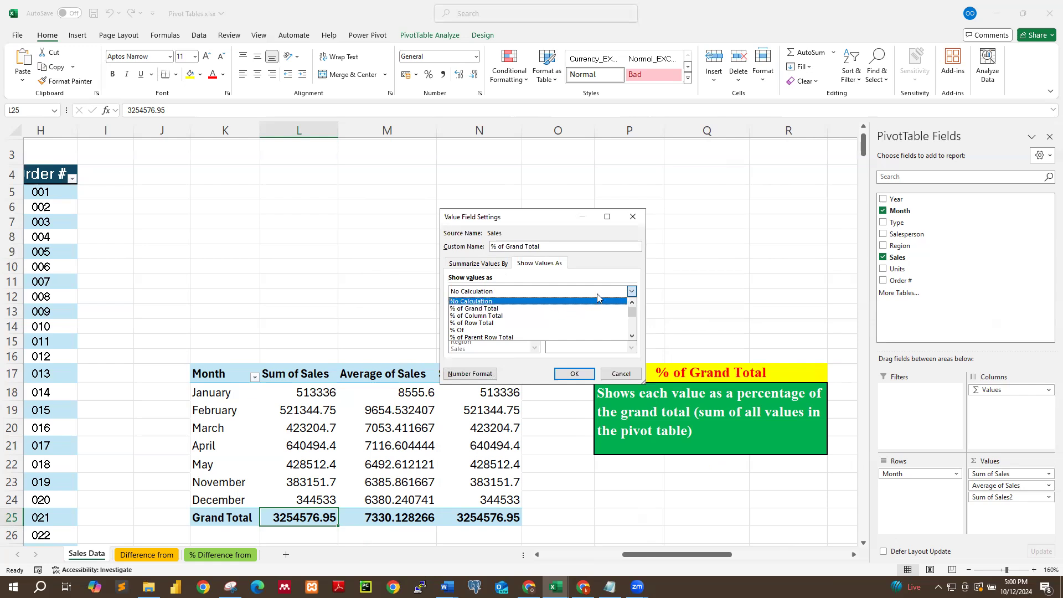
click(631, 292)
click(631, 292)
click(473, 312)
click(574, 374)
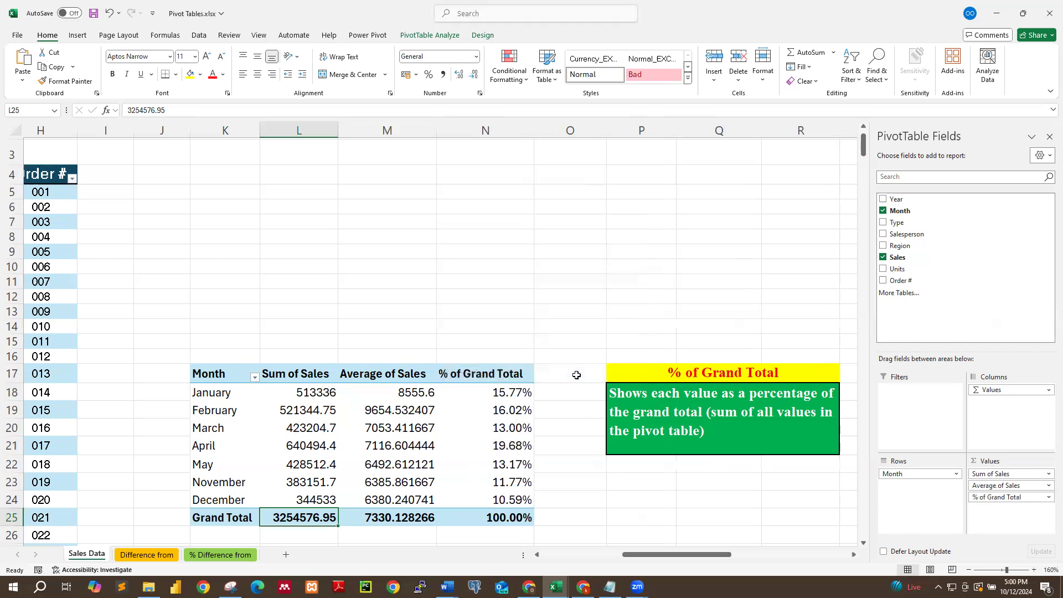
Inspect the % of Grand Total values for each month and the grand total row.
click(520, 394)
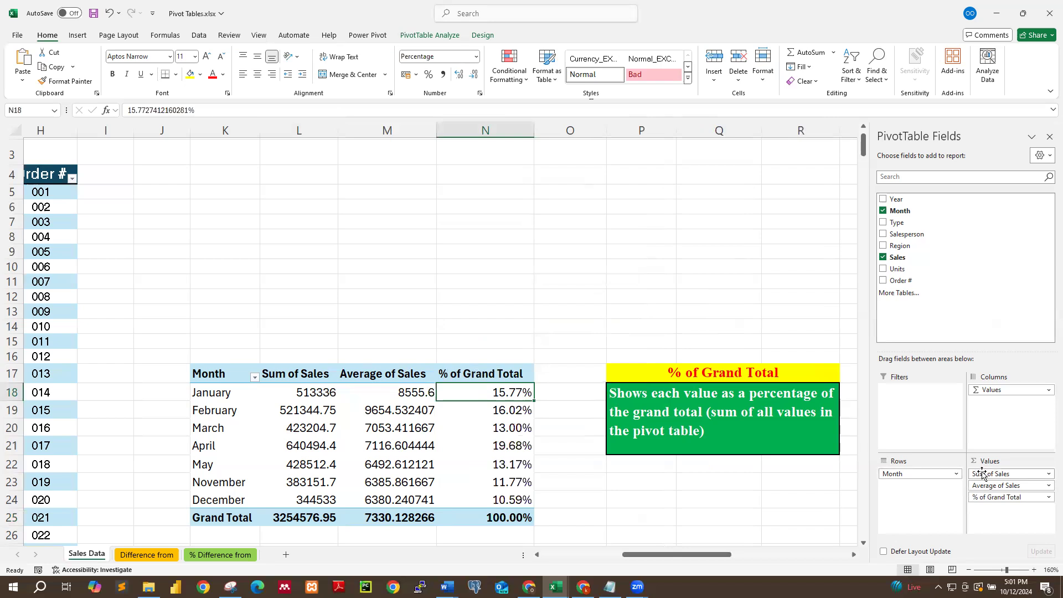
mouse_move(519, 393)
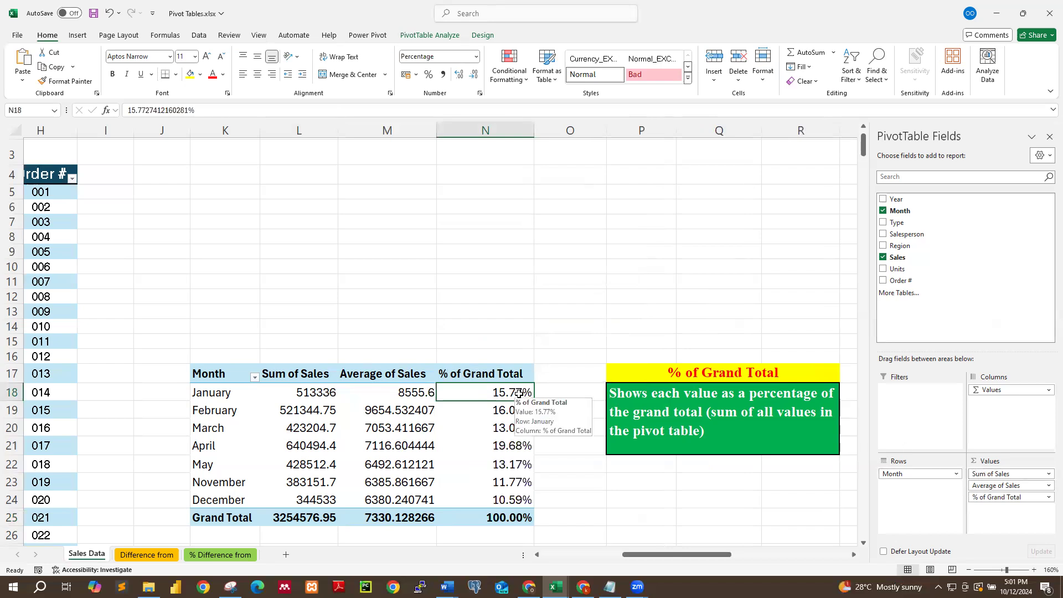
mouse_move(500, 410)
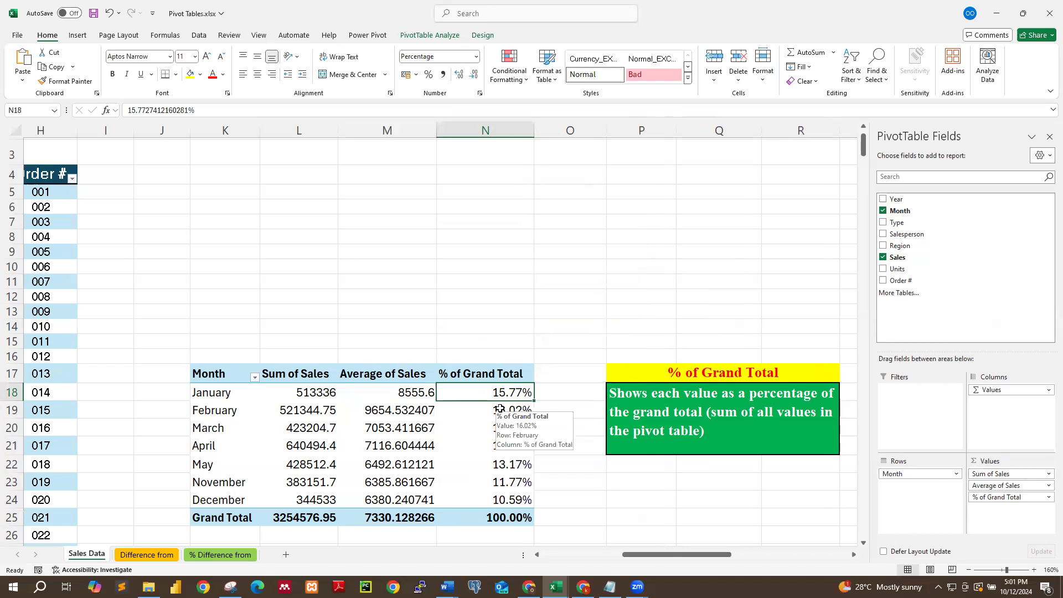
click(316, 514)
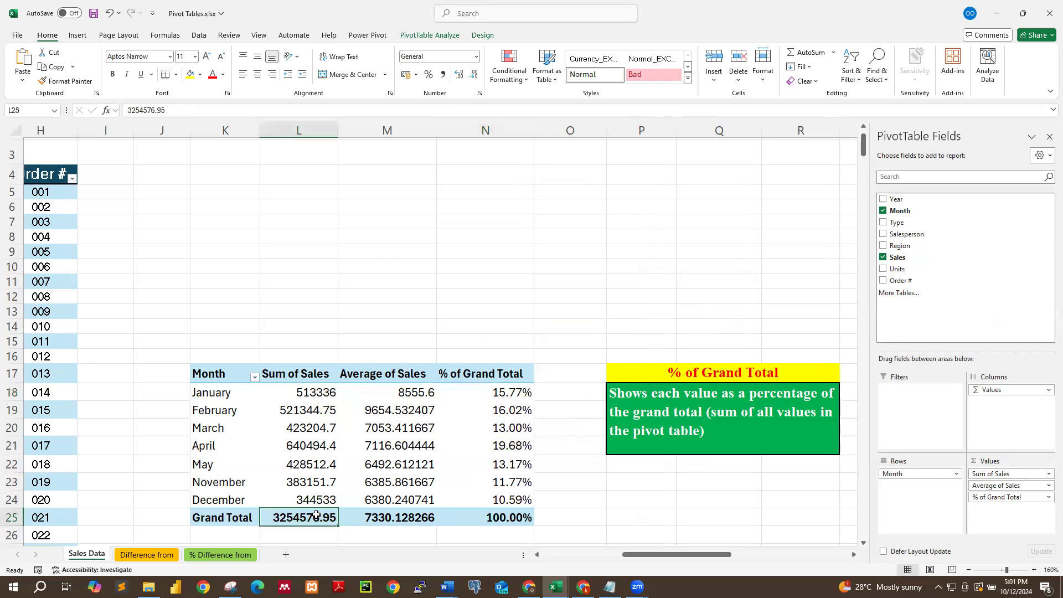
mouse_move(357, 482)
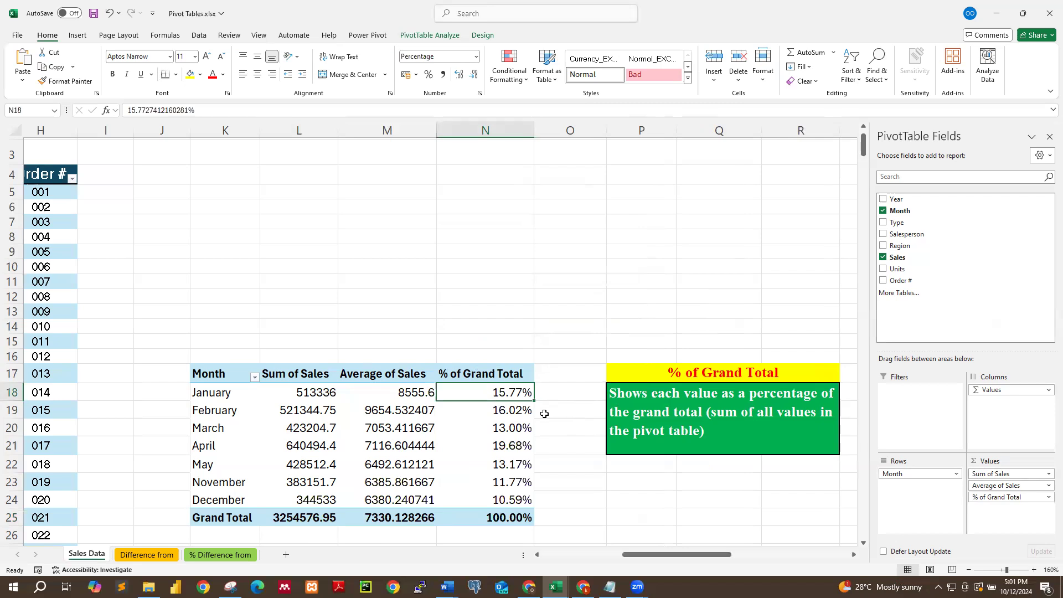
scroll(545, 411, down, 1)
click(506, 367)
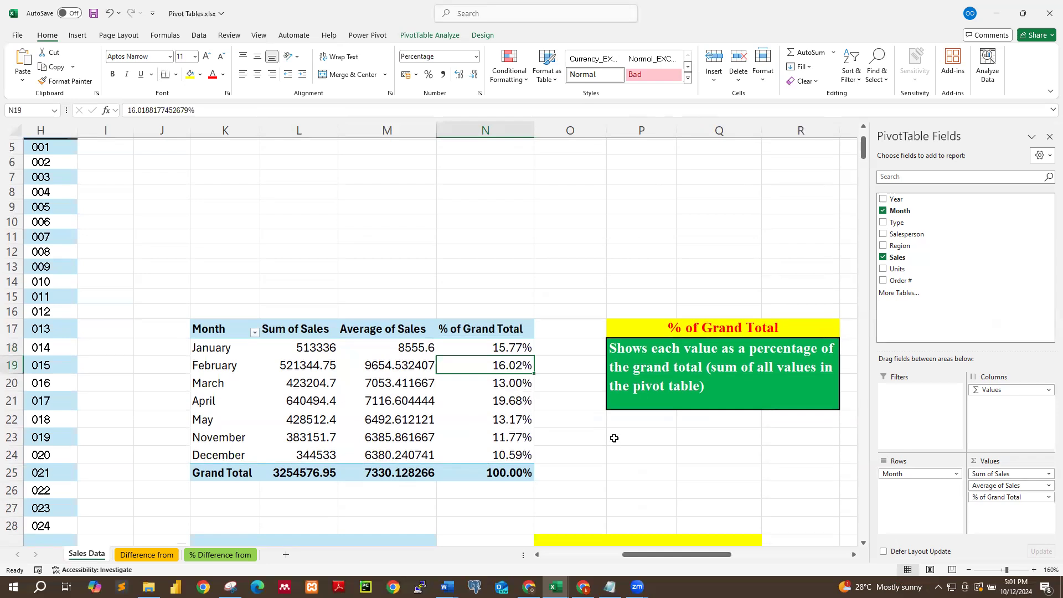
click(508, 381)
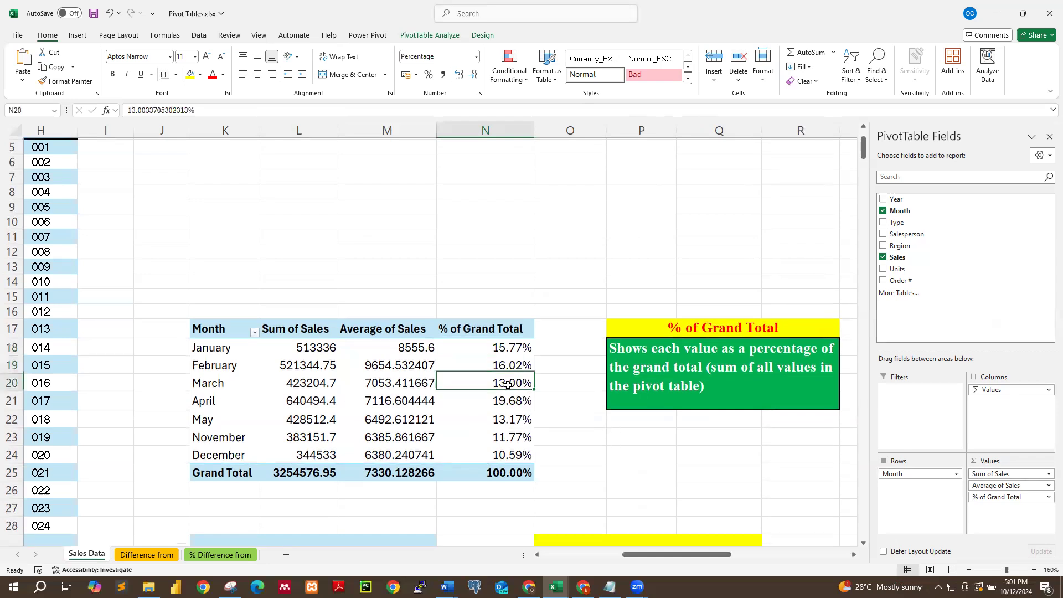
click(508, 403)
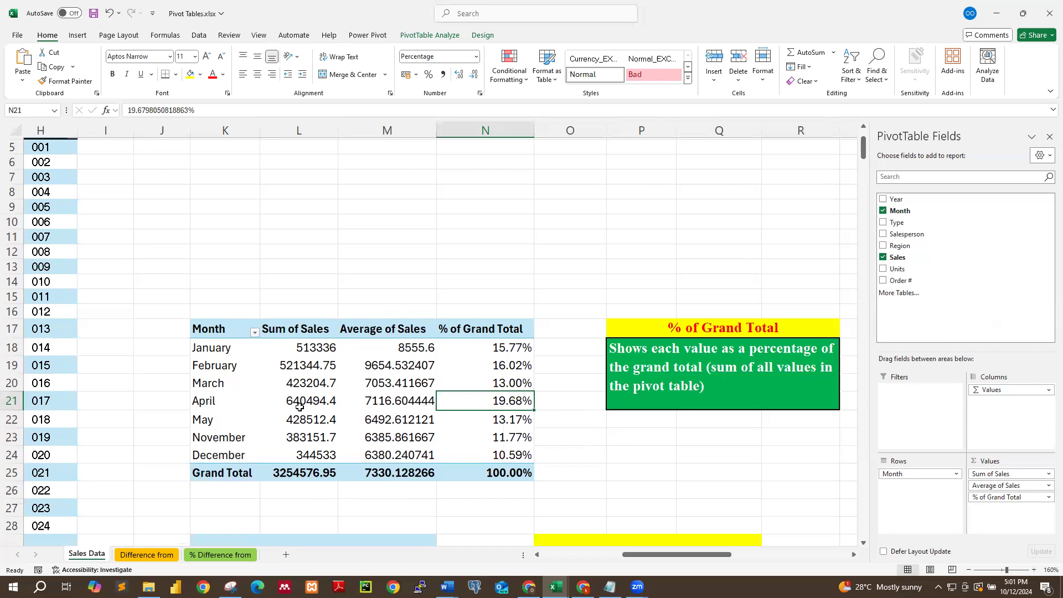
Compare the monthly Sum of Sales values with their percentages and the % of Grand Total explanation box.
mouse_move(305, 406)
click(313, 404)
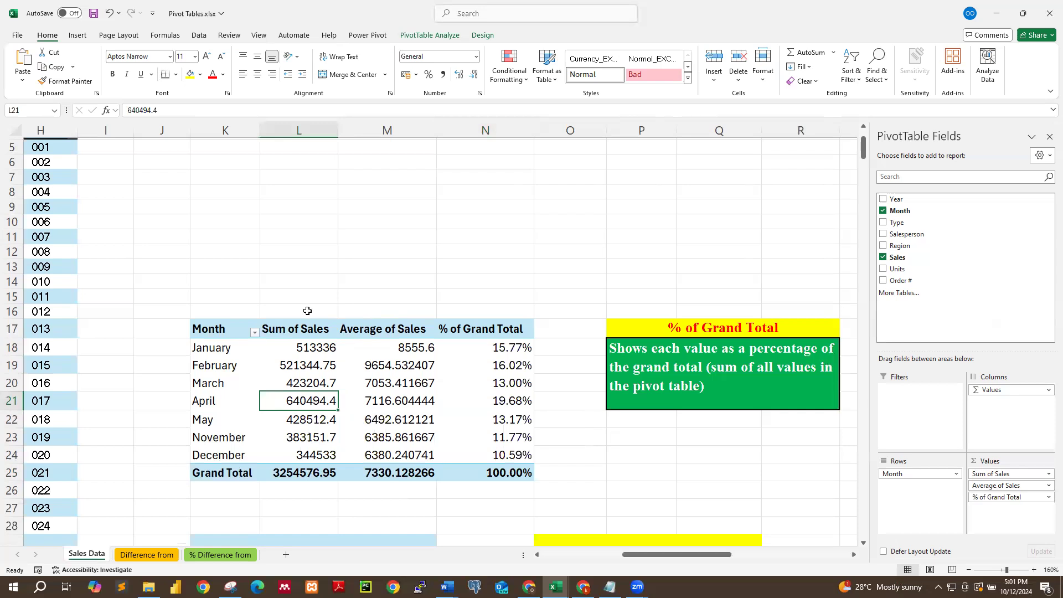
mouse_move(310, 347)
drag(310, 347, 304, 383)
click(303, 403)
mouse_move(471, 399)
mouse_move(528, 388)
click(698, 370)
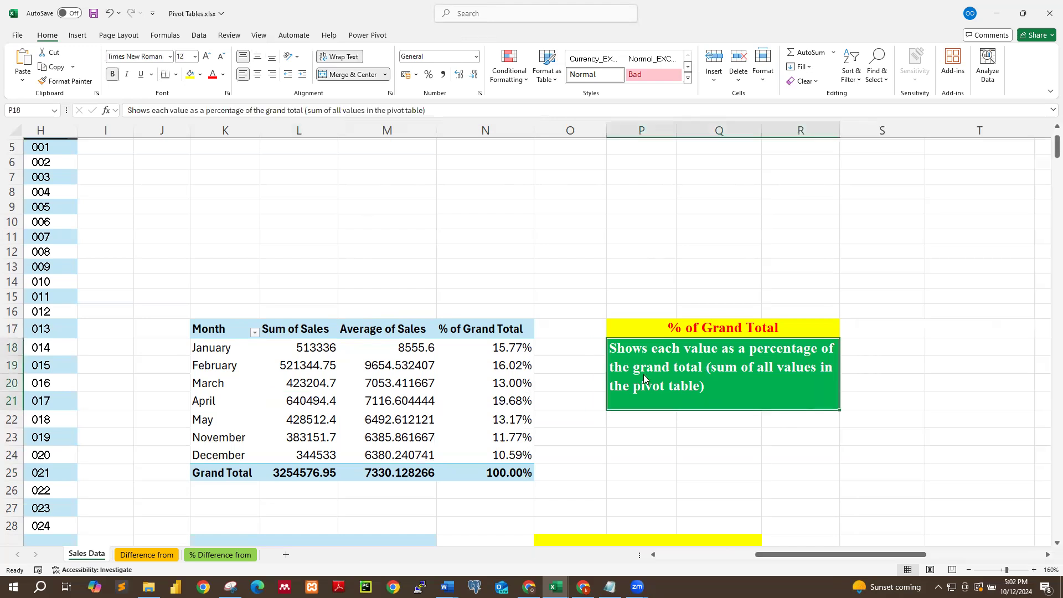
click(483, 403)
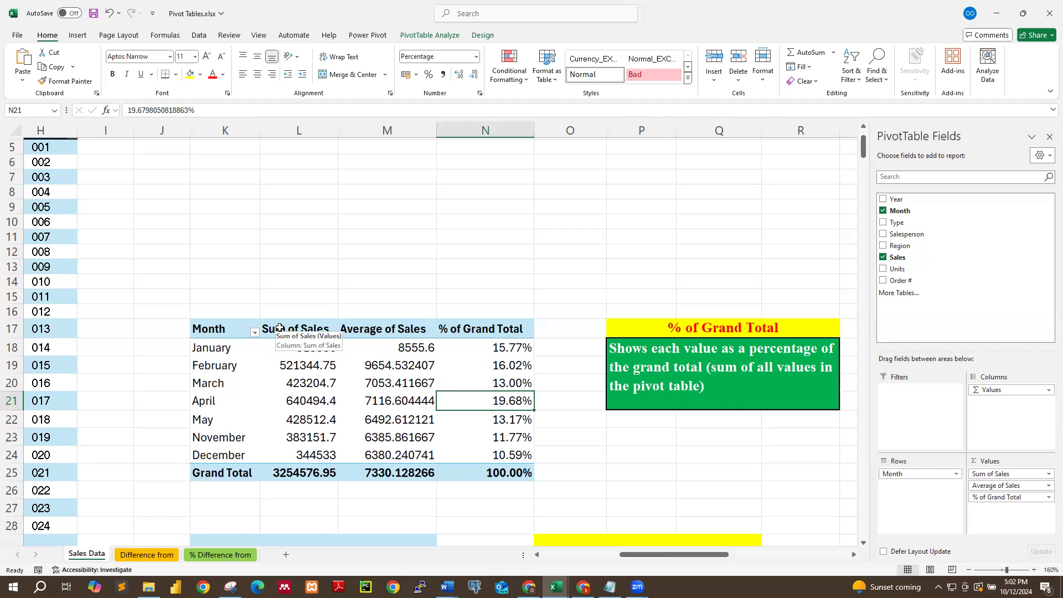
click(413, 24)
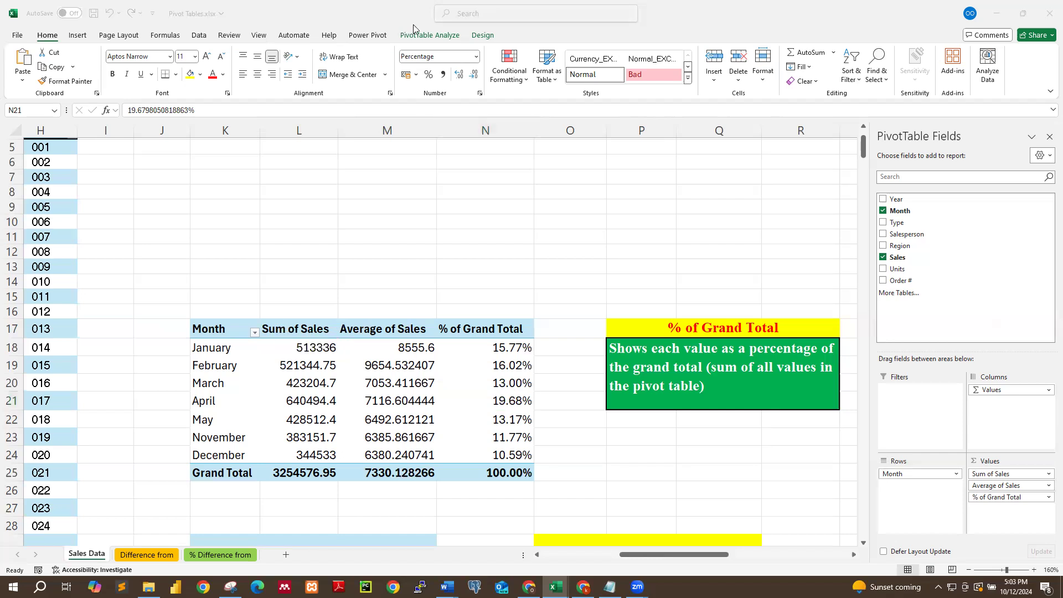